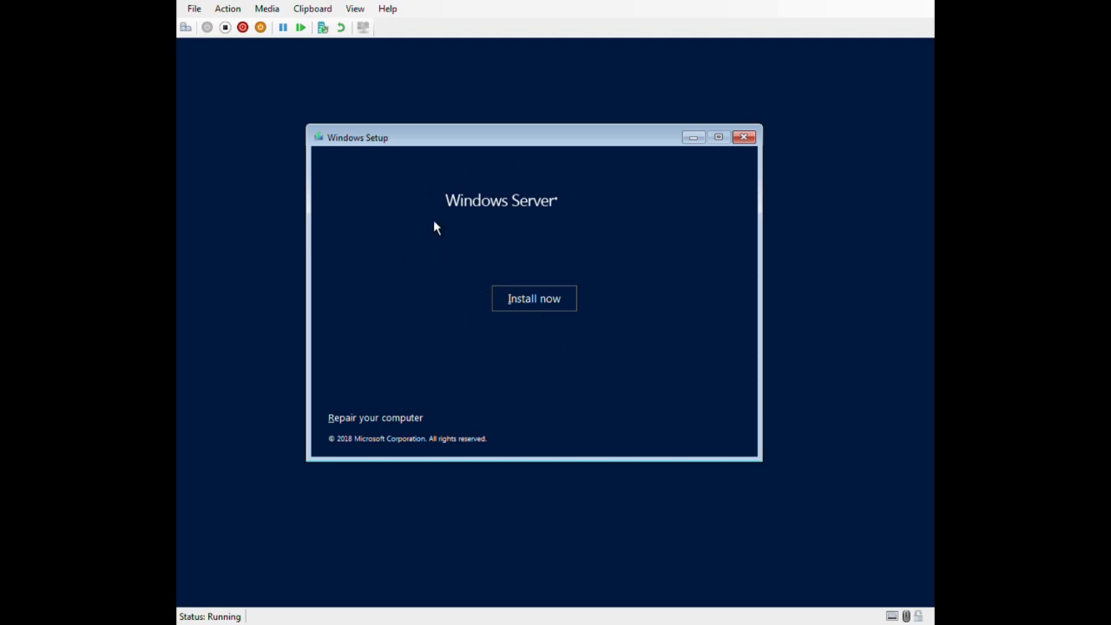
Start the Windows Server installation without a product key and choose Windows Server Datacenter (Desktop Experience).
{"action": "left_click", "coordinate": [522, 308]}
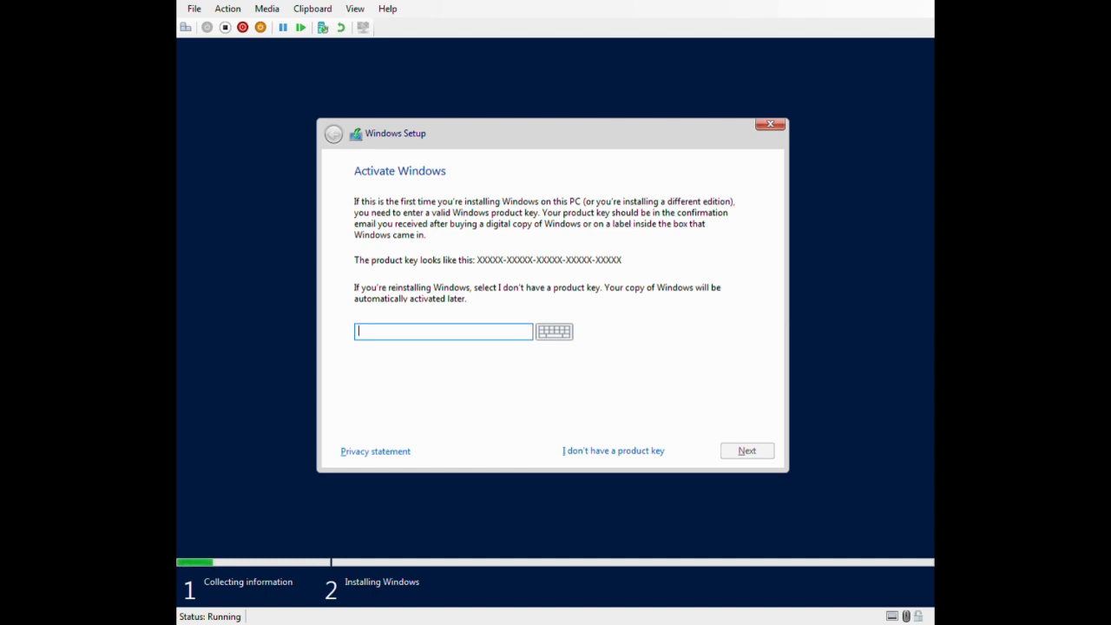
{"action": "left_click", "coordinate": [626, 459]}
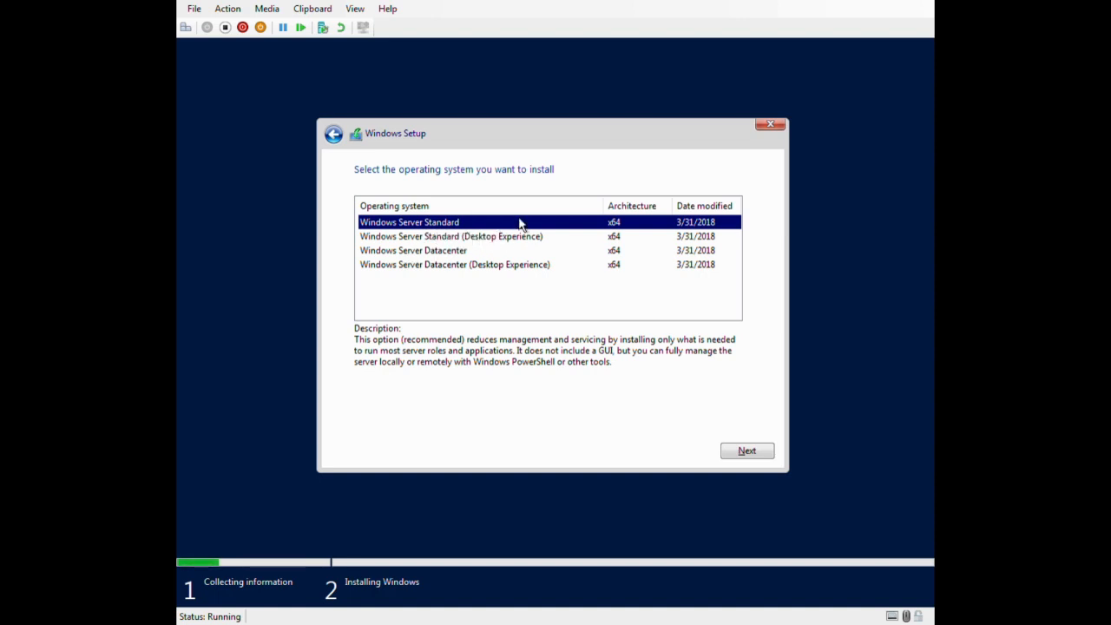
{"action": "left_click", "coordinate": [454, 270]}
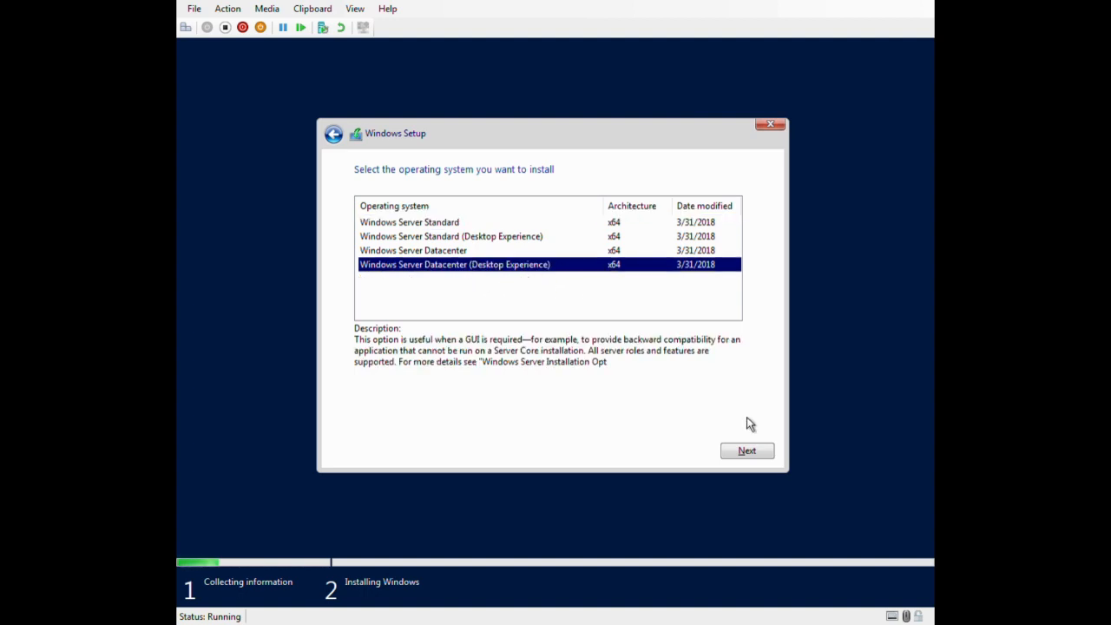
{"action": "left_click", "coordinate": [738, 452]}
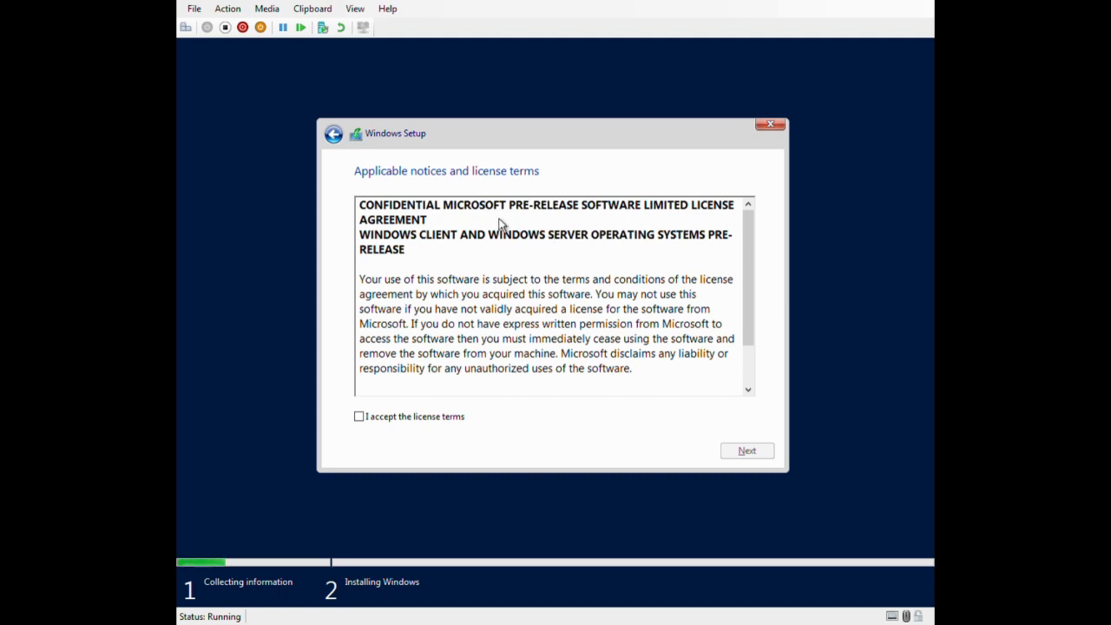
Accept the license terms and start a custom installation on the unallocated space of Drive 0.
{"action": "left_click_drag", "start_coordinate": [751, 234], "coordinate": [747, 381]}
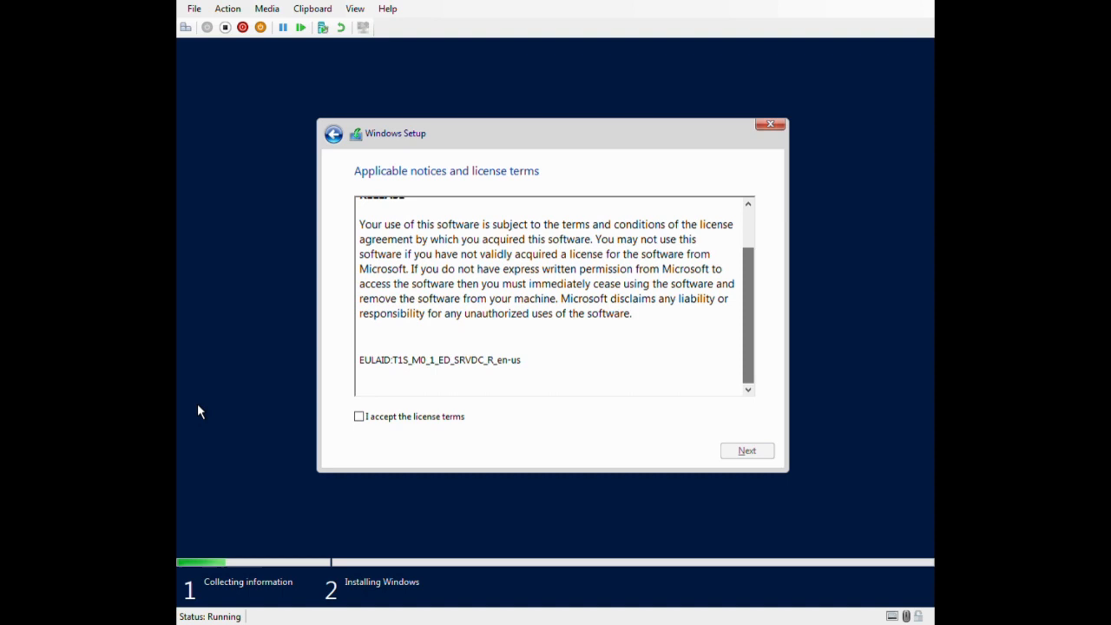
{"action": "left_click", "coordinate": [361, 419]}
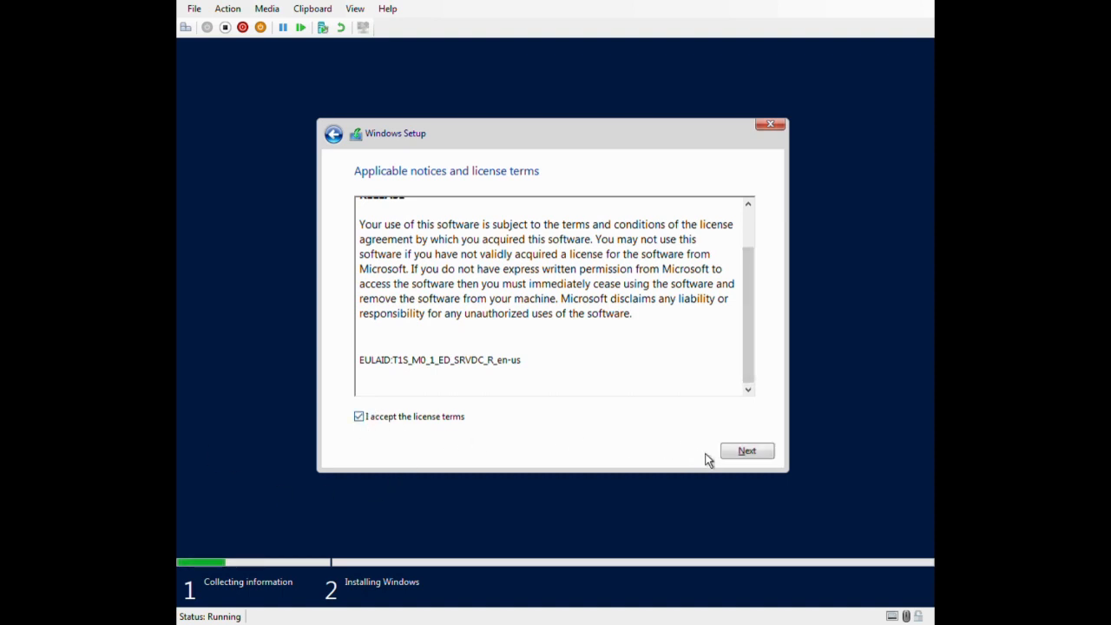
{"action": "left_click", "coordinate": [736, 458]}
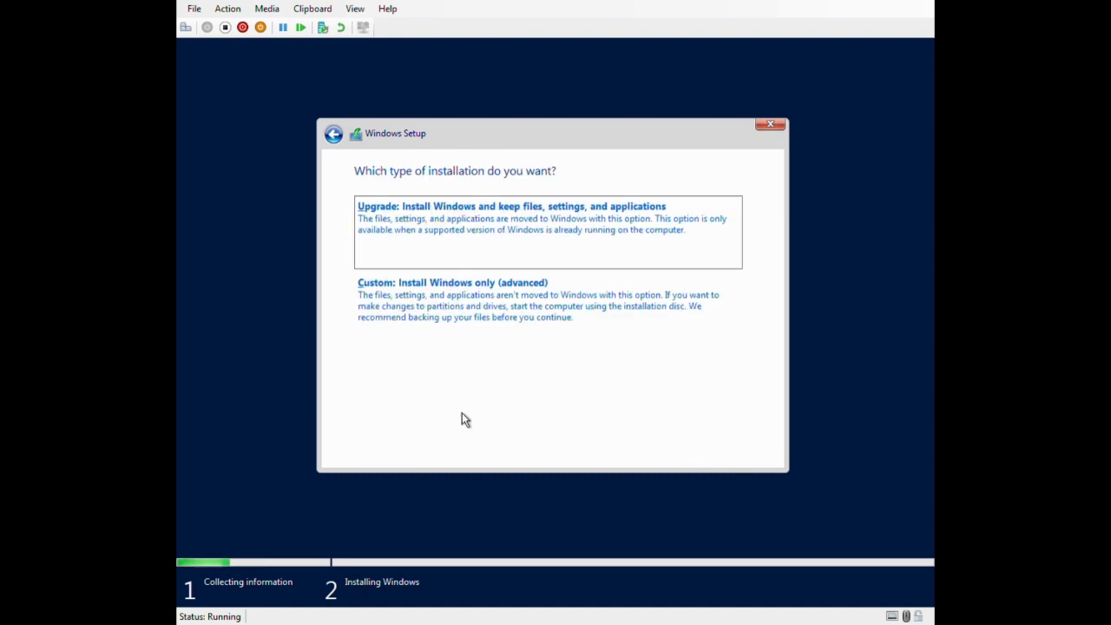
{"action": "left_click", "coordinate": [440, 314]}
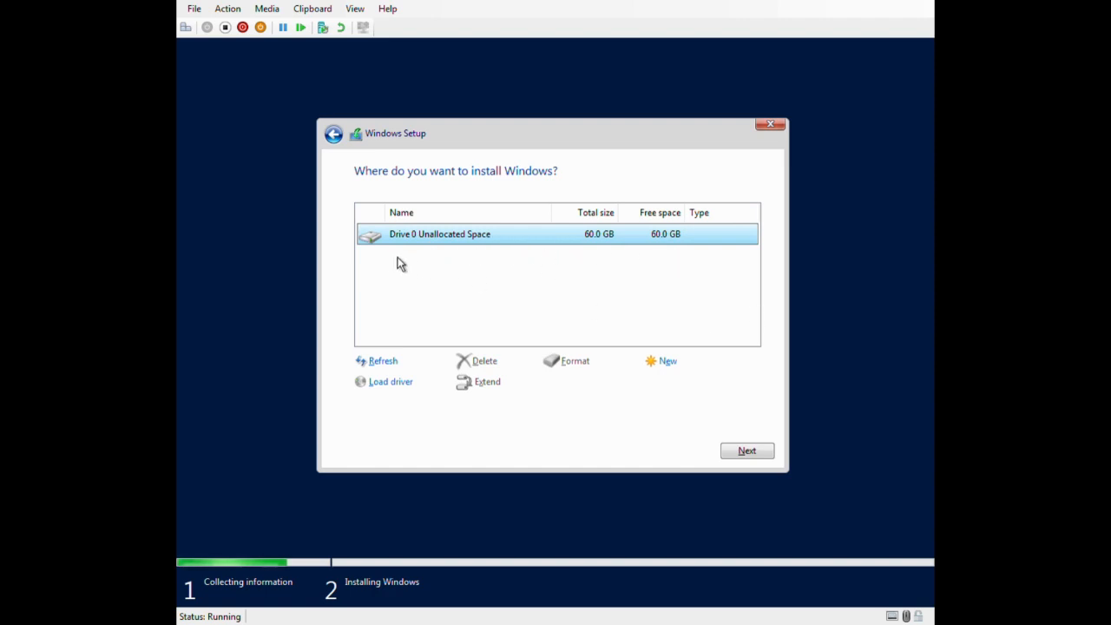
{"action": "left_click", "coordinate": [746, 451]}
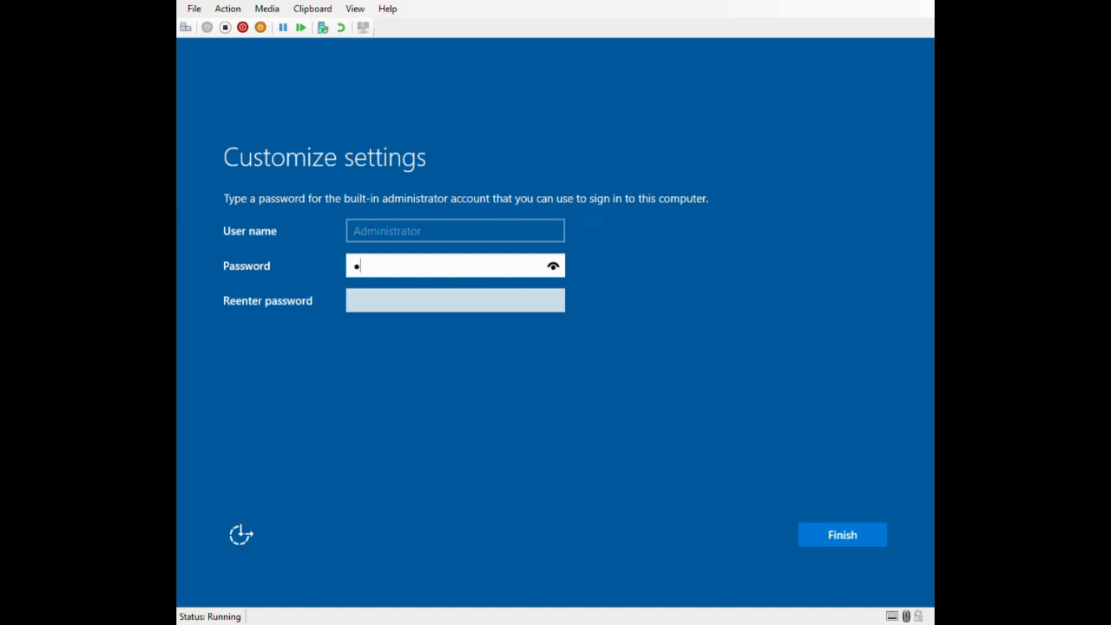
Enter and re-enter a password for the built-in administrator account, and finish the setup.
{"action": "key", "text": "BackSpace"}
{"action": "type", "text": "••••••••••"}
{"action": "key", "text": "BackSpace"}
{"action": "key", "text": "BackSpace"}
{"action": "key", "text": "BackSpace"}
{"action": "key", "text": "BackSpace"}
{"action": "key", "text": "BackSpace"}
{"action": "key", "text": "BackSpace"}
{"action": "key", "text": "BackSpace"}
{"action": "key", "text": "BackSpace"}
{"action": "key", "text": "BackSpace"}
{"action": "key", "text": "BackSpace"}
{"action": "type", "text": "•••••••••••"}
{"action": "key", "text": "Tab"}
{"action": "type", "text": "••••••••"}
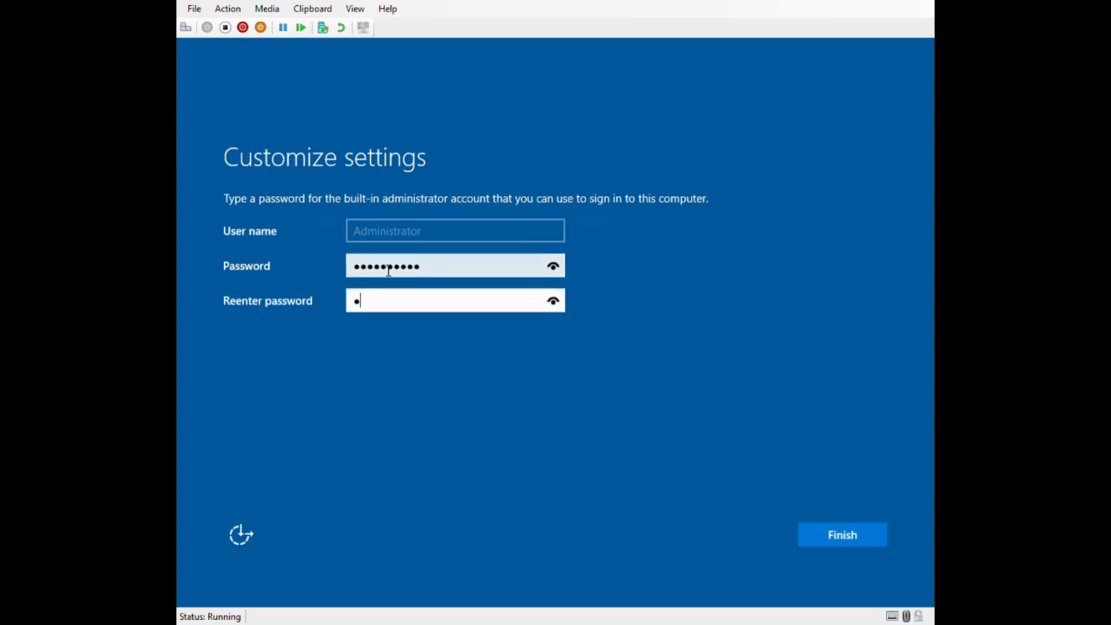
{"action": "type", "text": "••"}
{"action": "left_click", "coordinate": [834, 545]}
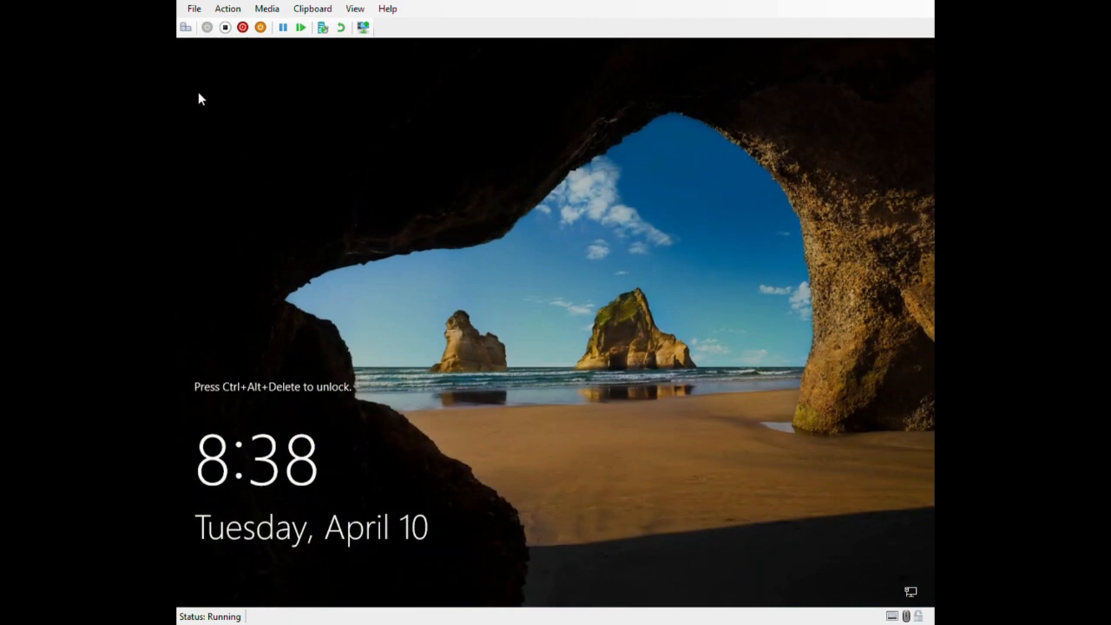
Unlock the server, sign in with the administrator account password, and allow the PC to be discoverable on the network.
{"action": "left_click", "coordinate": [185, 28]}
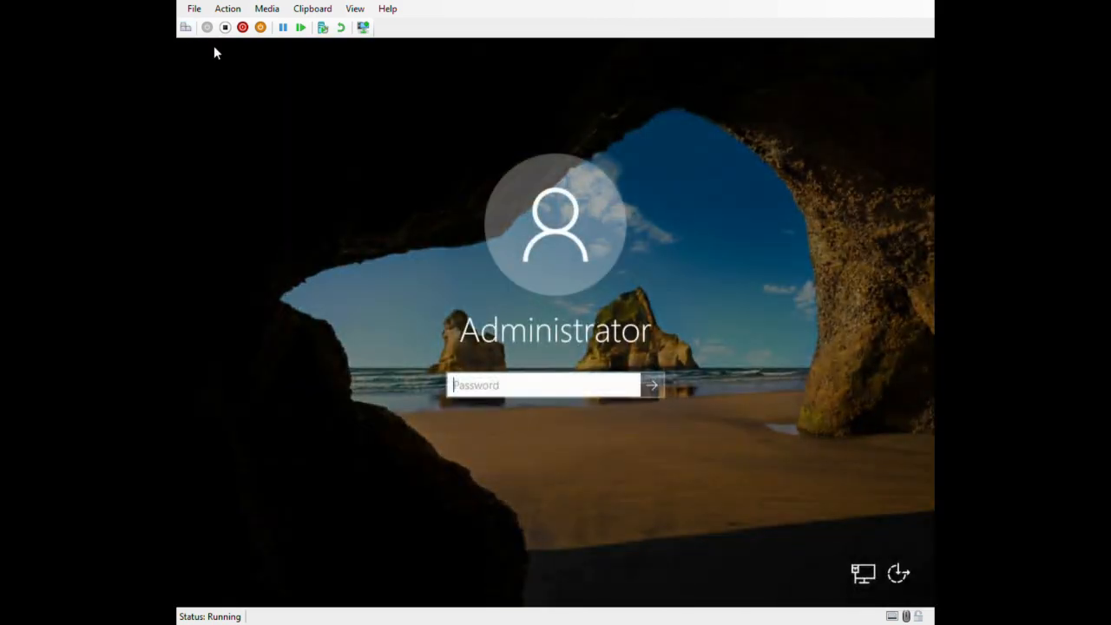
{"action": "type", "text": "Password123"}
{"action": "key", "text": "Return"}
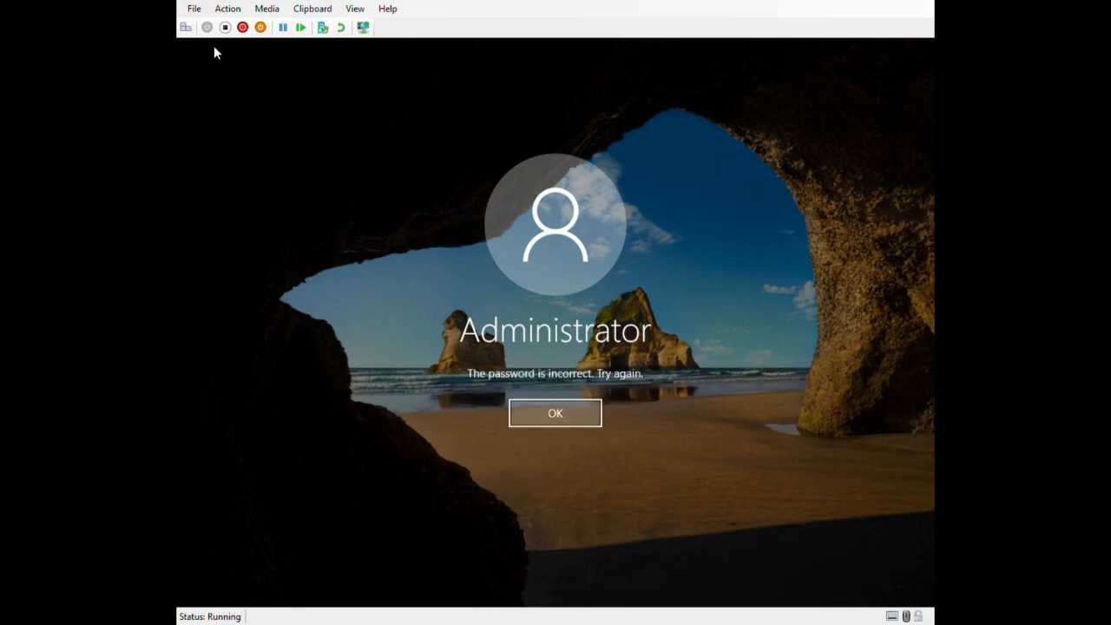
{"action": "key", "text": "Return"}
{"action": "type", "text": "P@ssw0rd"}
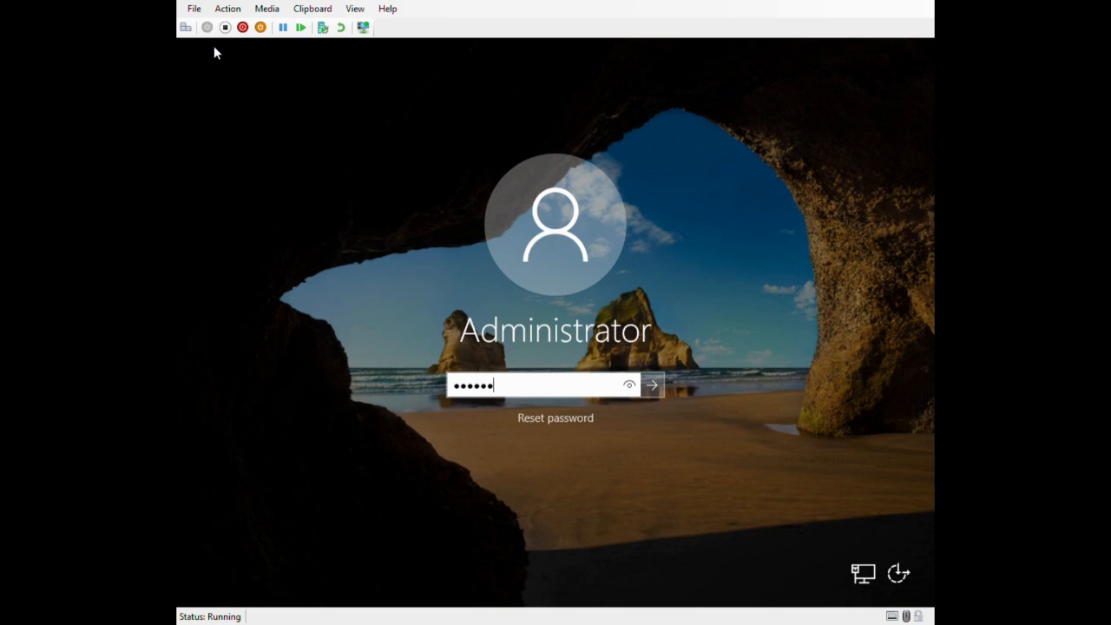
{"action": "key", "text": "Return"}
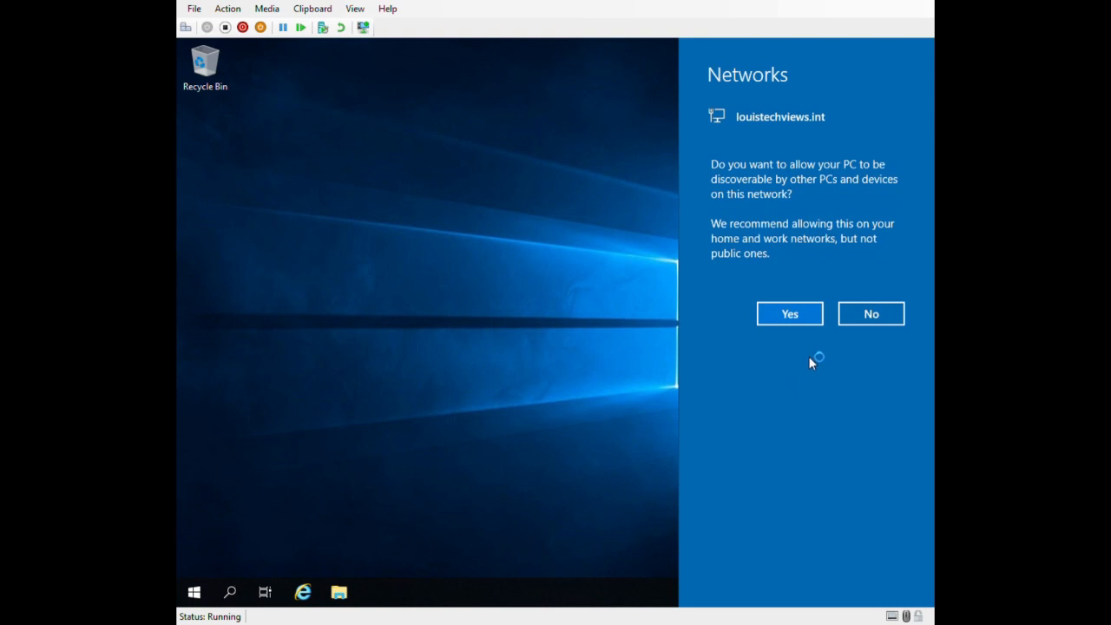
{"action": "left_click", "coordinate": [785, 316]}
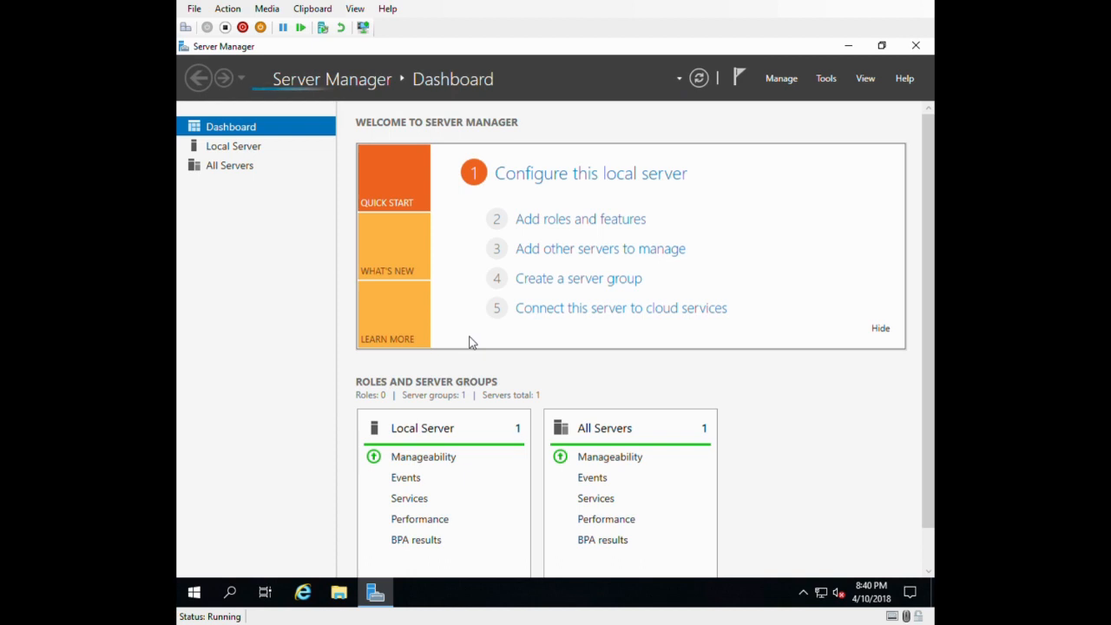
Review the Local Server properties and events in Server Manager.
{"action": "left_click", "coordinate": [260, 148]}
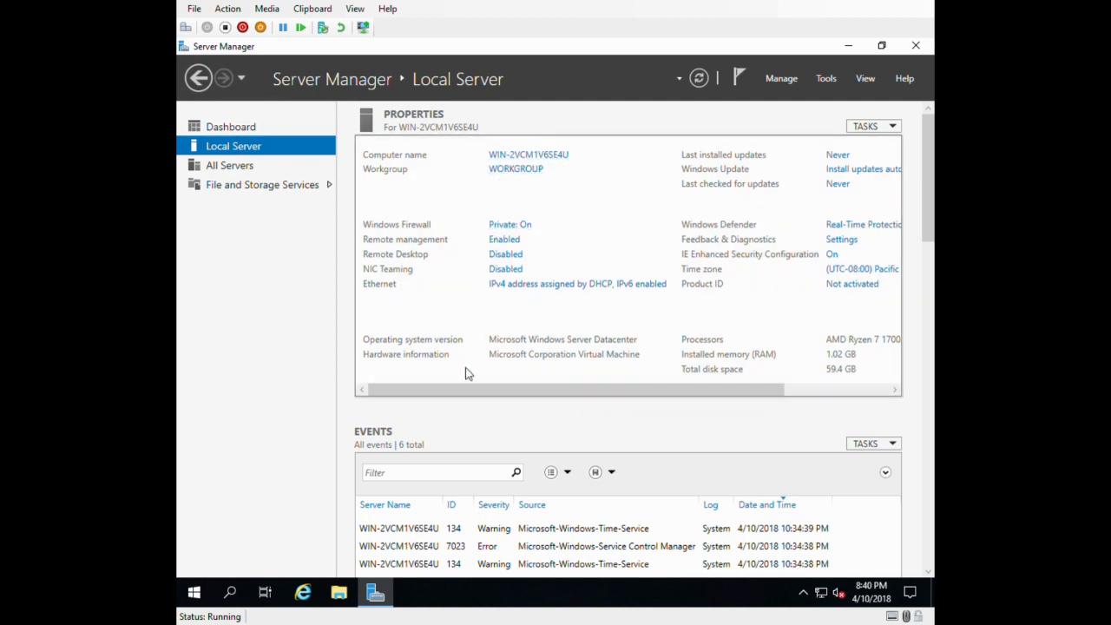
{"action": "left_click_drag", "start_coordinate": [471, 392], "coordinate": [446, 417]}
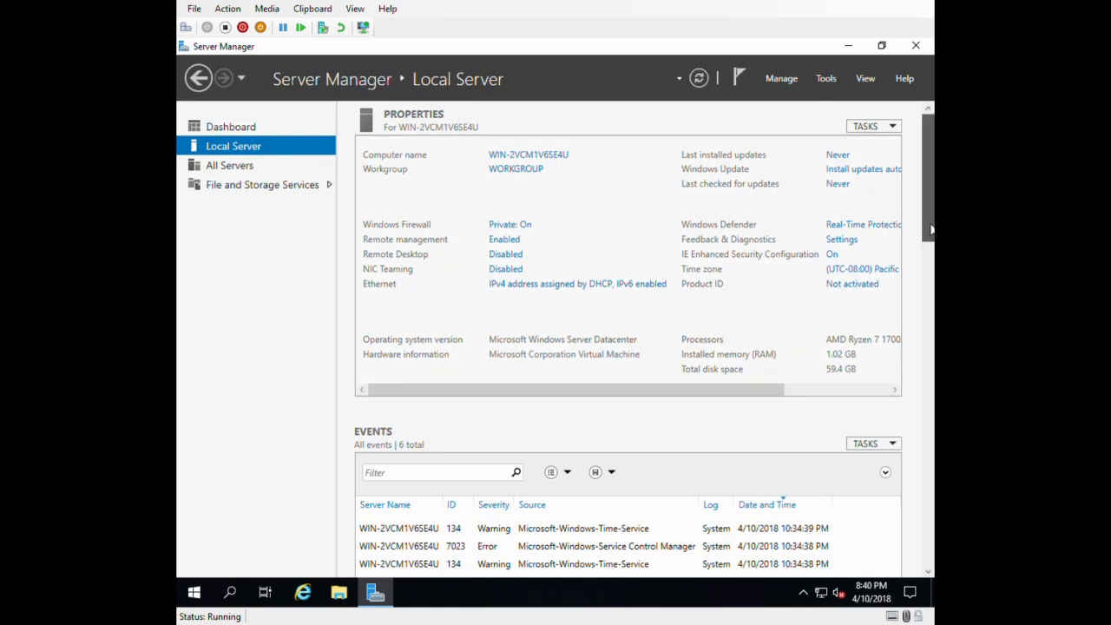
{"action": "left_click_drag", "start_coordinate": [930, 230], "coordinate": [925, 130]}
Start adding roles and features as a role-based installation on the local server, and advance to the server roles.
{"action": "left_click", "coordinate": [784, 74]}
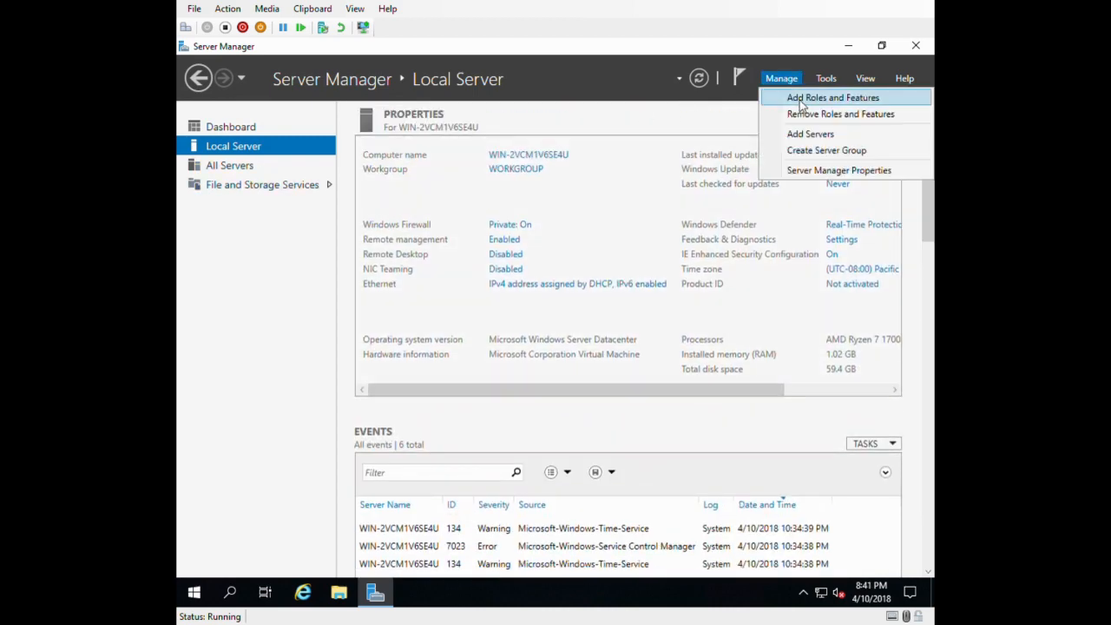
{"action": "left_click", "coordinate": [799, 99]}
{"action": "left_click", "coordinate": [591, 457]}
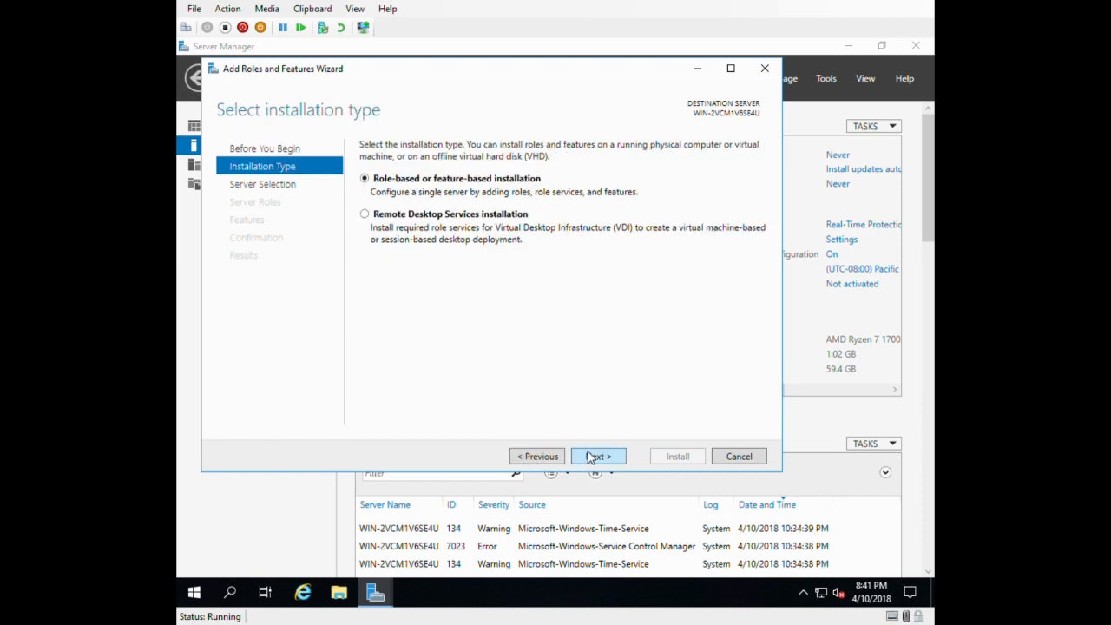
{"action": "left_click", "coordinate": [591, 457]}
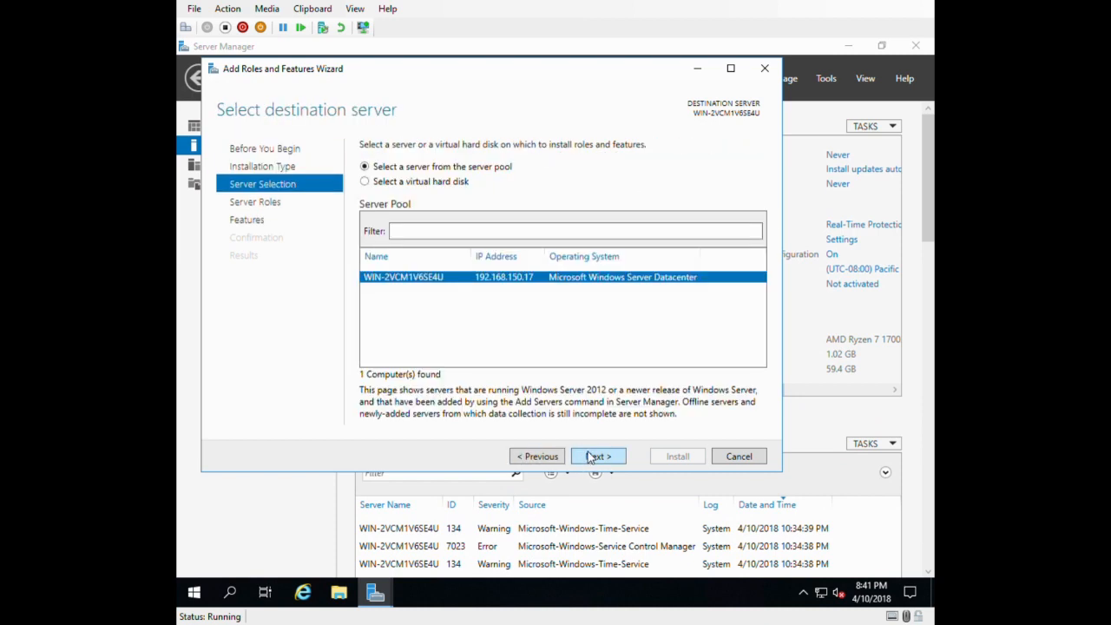
{"action": "left_click", "coordinate": [591, 458]}
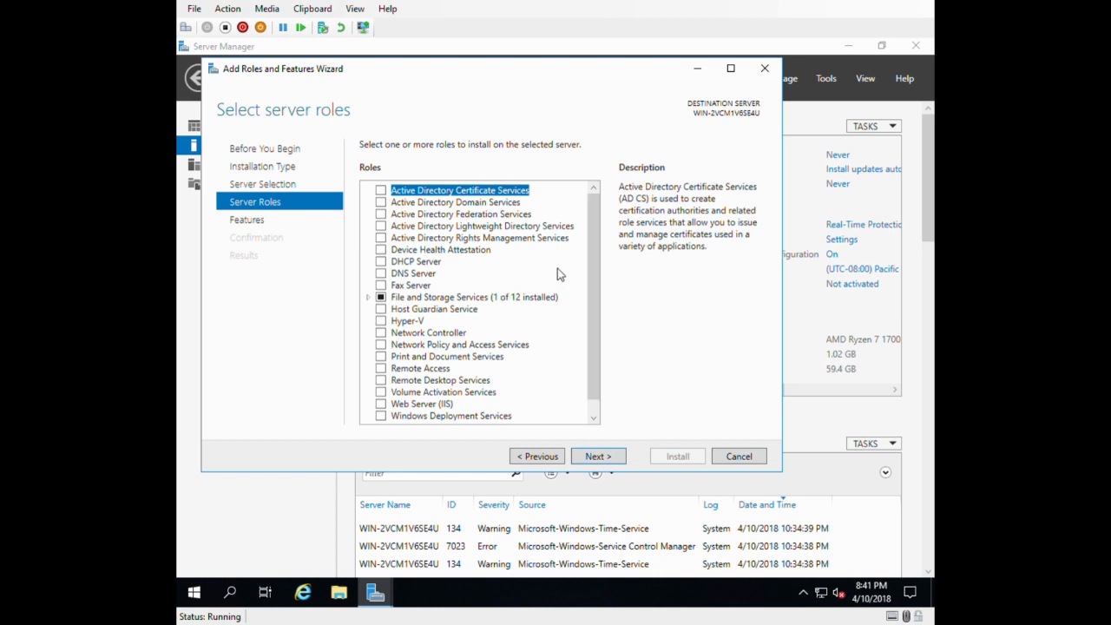
Look through the server roles, including those under File and iSCSI Services, and continue to the features without selecting any.
{"action": "scroll", "coordinate": [600, 281], "scroll_direction": "down", "scroll_amount": 1}
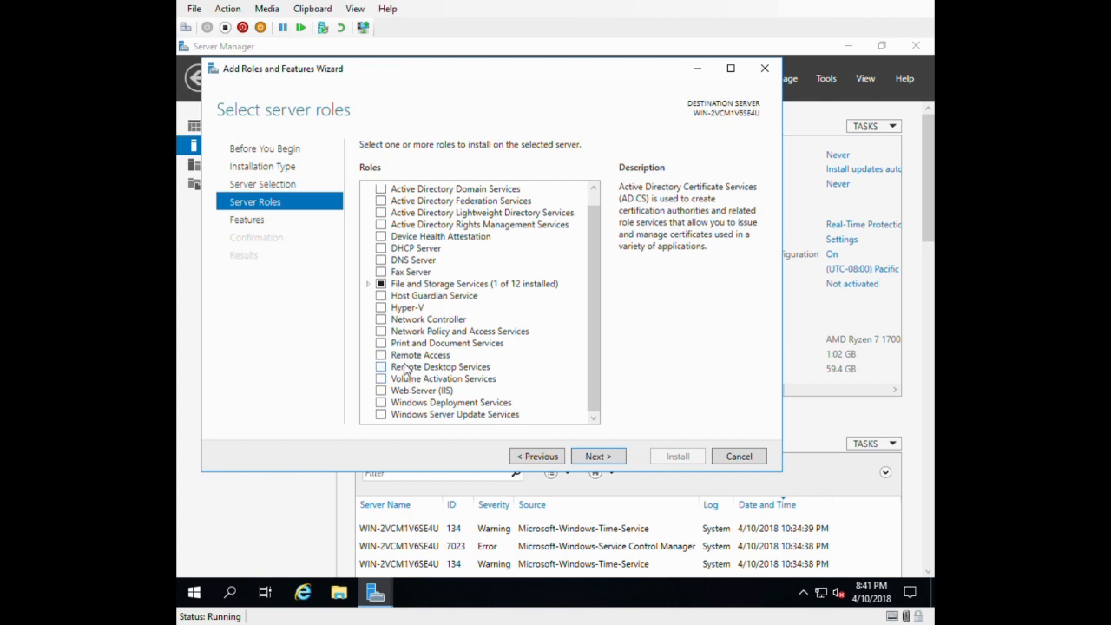
{"action": "left_click", "coordinate": [367, 284]}
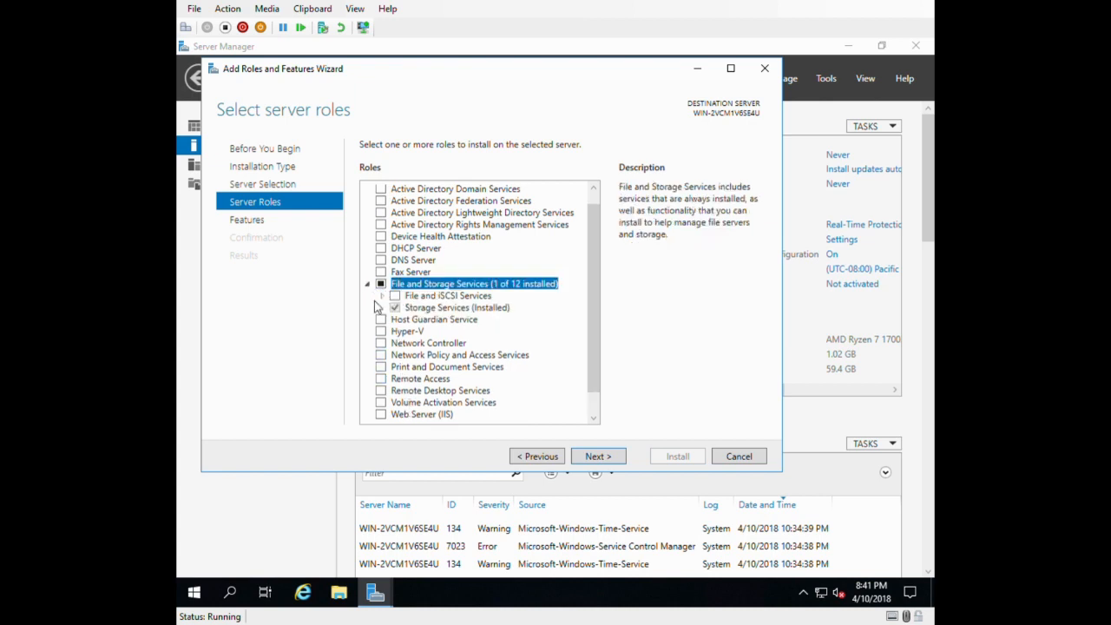
{"action": "left_click", "coordinate": [383, 296]}
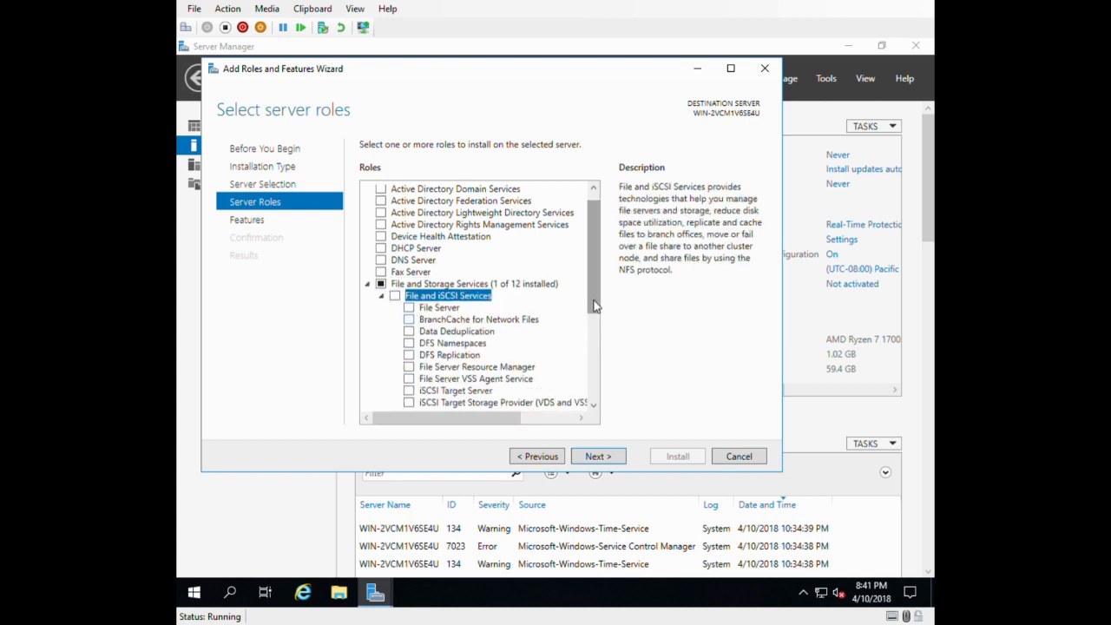
{"action": "left_click_drag", "start_coordinate": [589, 282], "coordinate": [592, 396]}
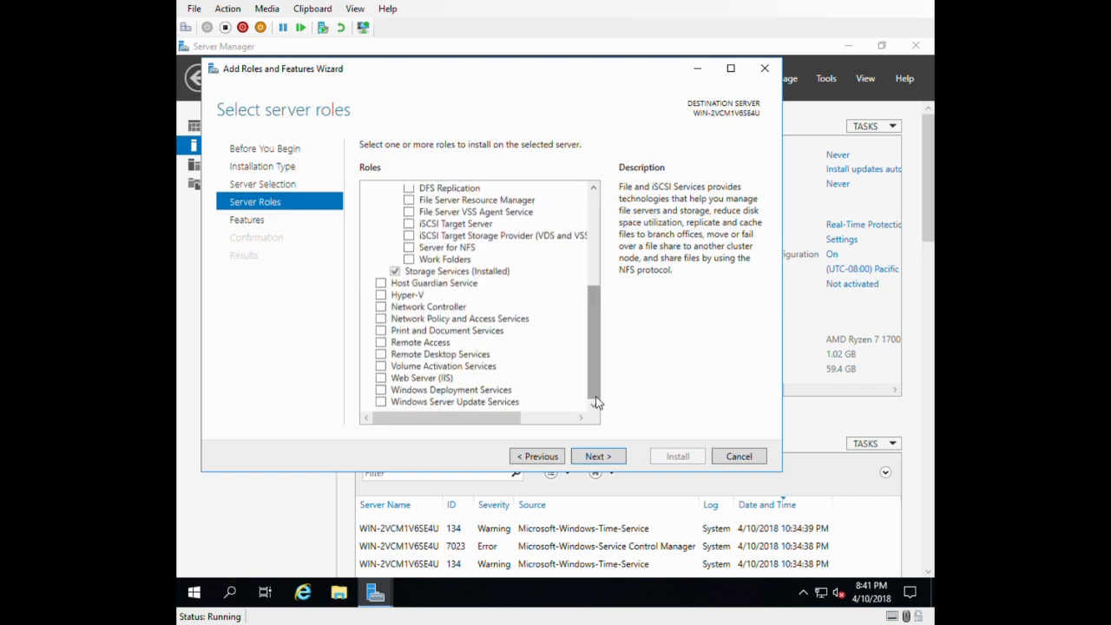
{"action": "left_click", "coordinate": [596, 457]}
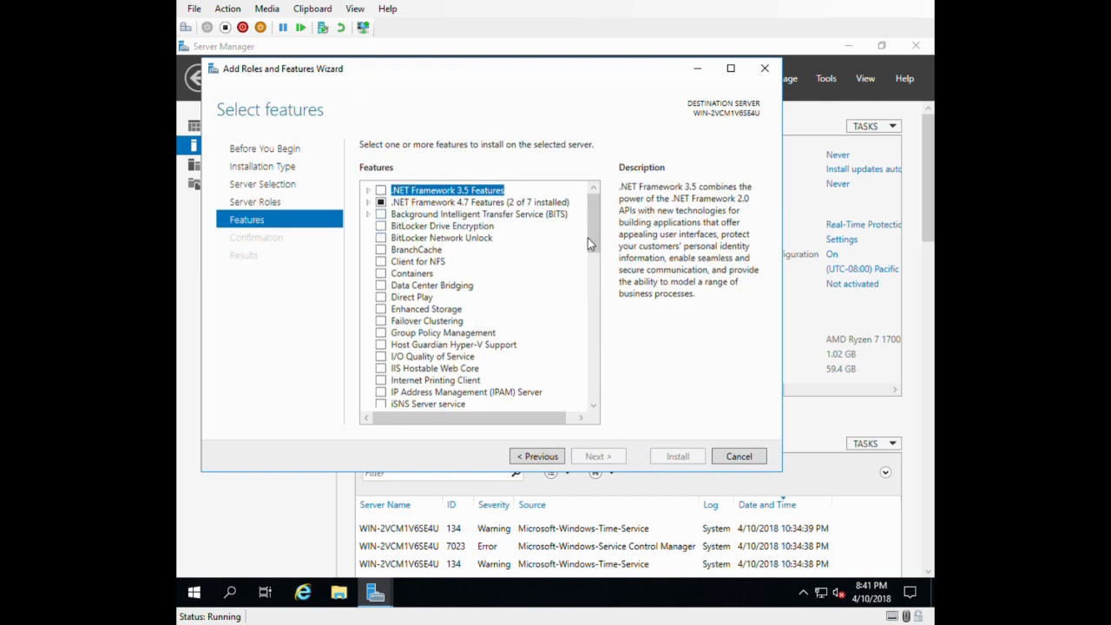
Read the descriptions of the Containers, Network Virtualization and Software Load Balancer features.
{"action": "left_click_drag", "start_coordinate": [592, 234], "coordinate": [592, 243]}
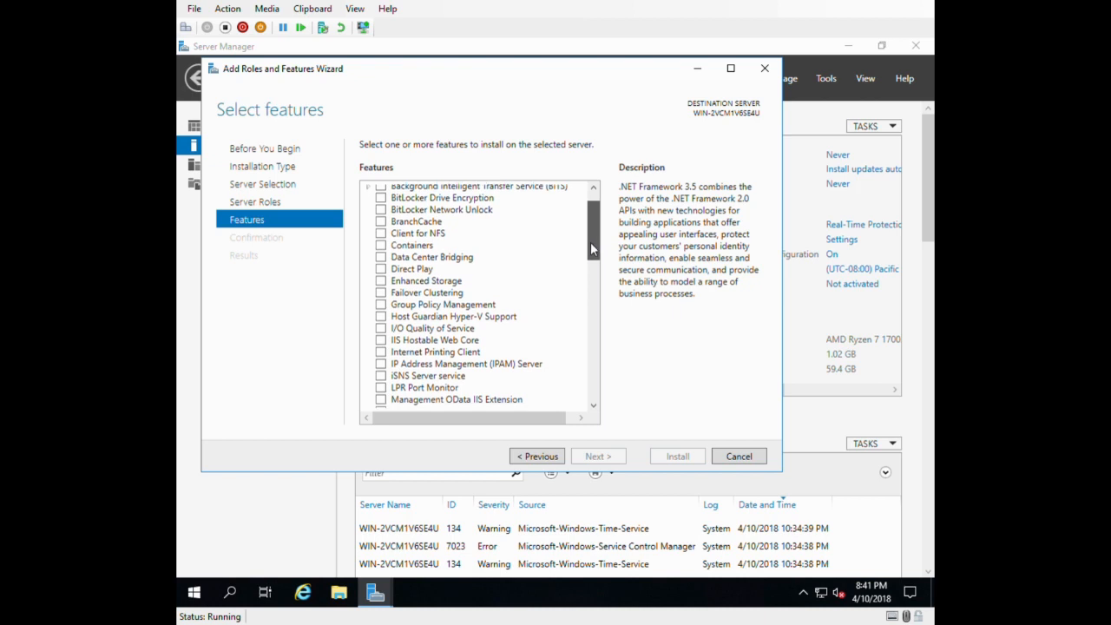
{"action": "left_click", "coordinate": [415, 247]}
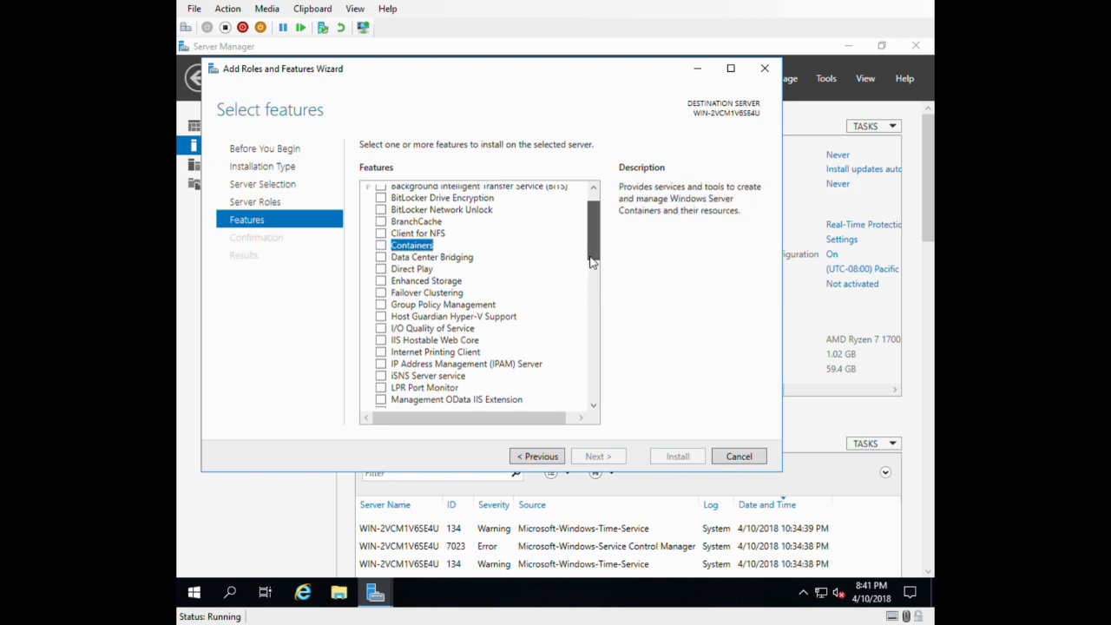
{"action": "left_click_drag", "start_coordinate": [590, 259], "coordinate": [587, 311]}
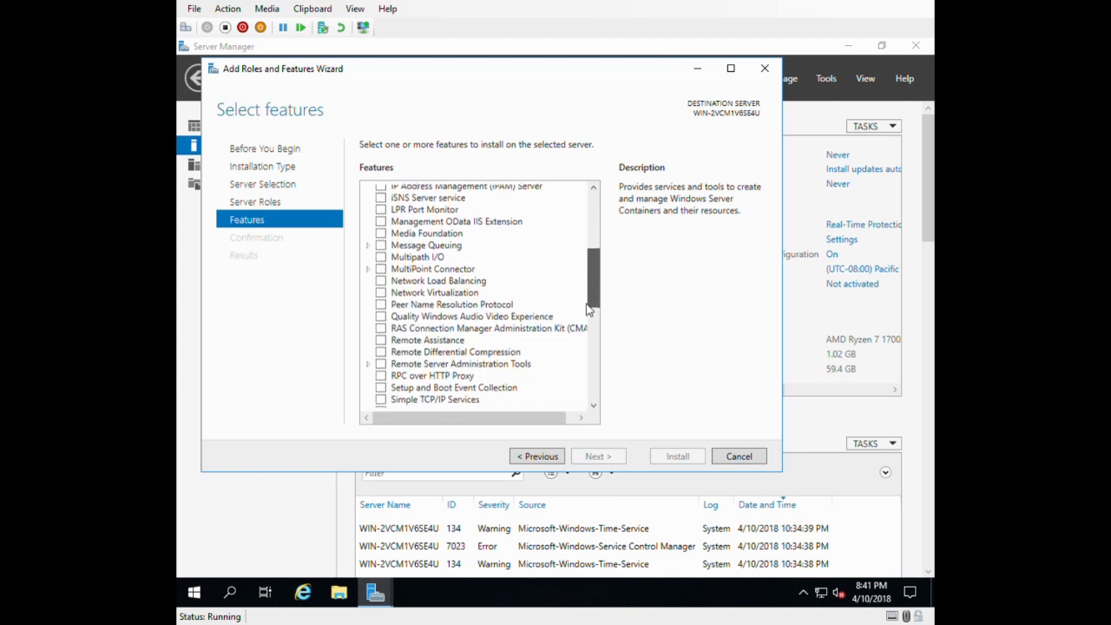
{"action": "left_click", "coordinate": [434, 295]}
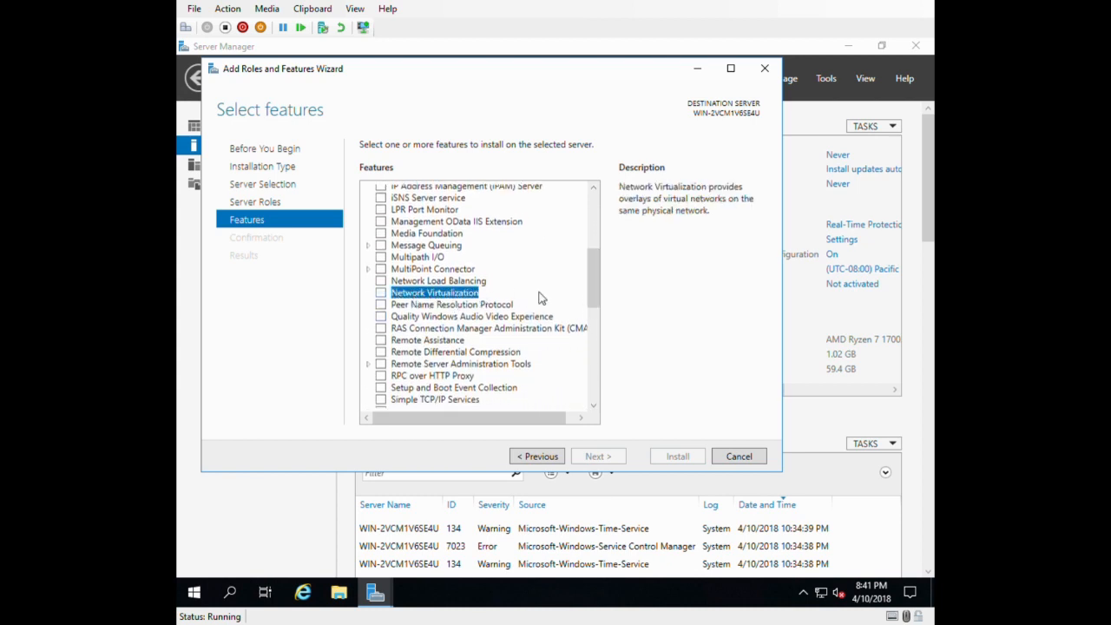
{"action": "left_click_drag", "start_coordinate": [594, 293], "coordinate": [584, 345]}
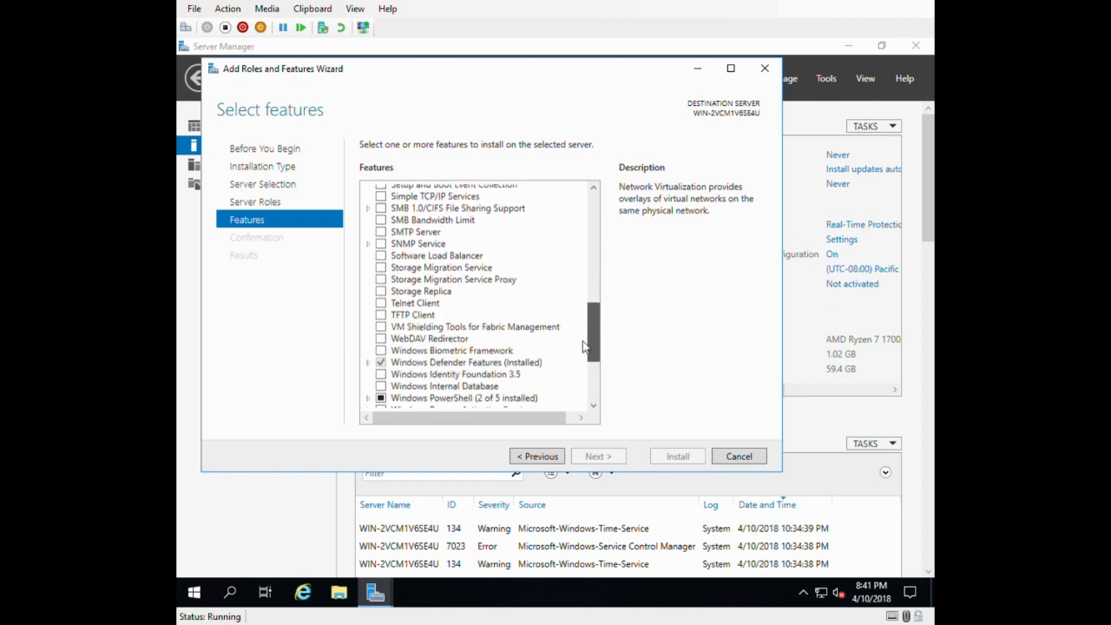
{"action": "left_click", "coordinate": [425, 256]}
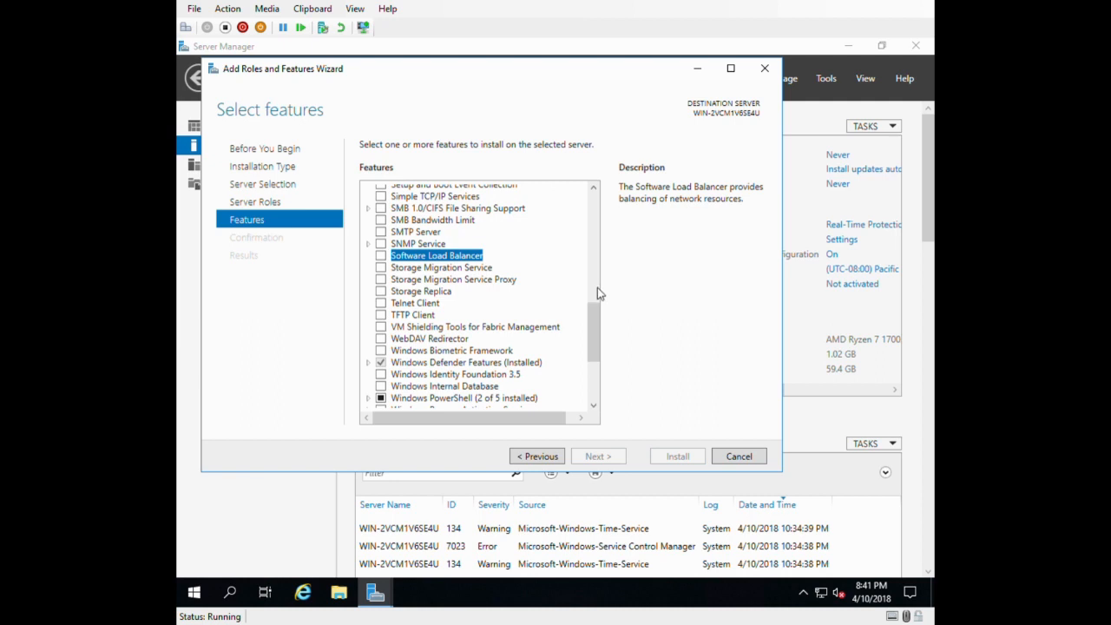
Compare the descriptions of the Storage Migration Service and Storage Migration Service Proxy features.
{"action": "left_click", "coordinate": [441, 269]}
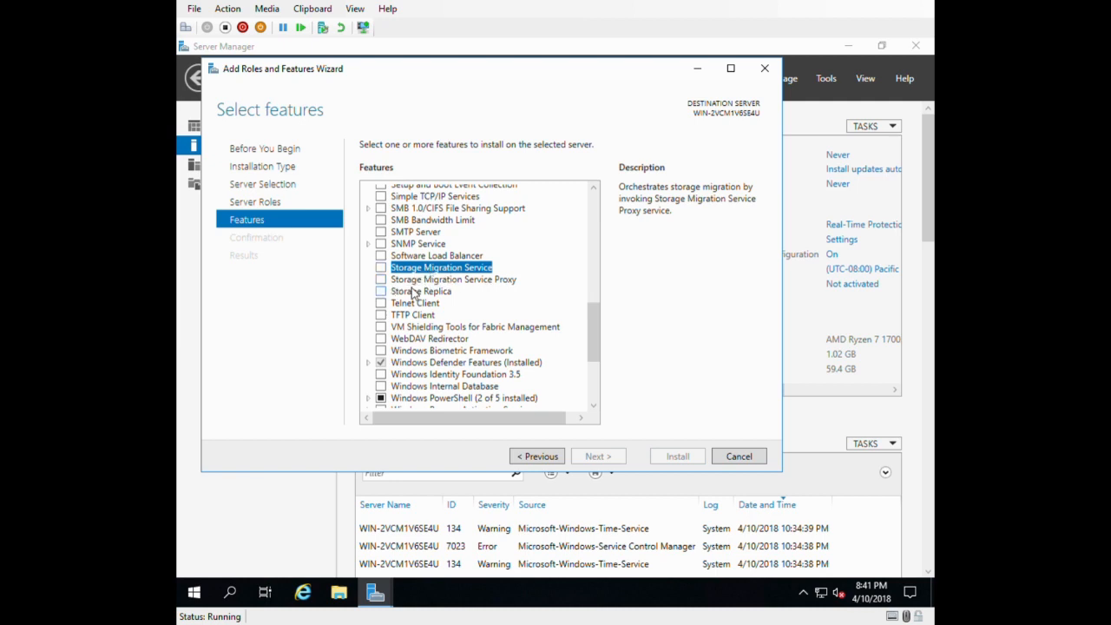
{"action": "left_click", "coordinate": [446, 283]}
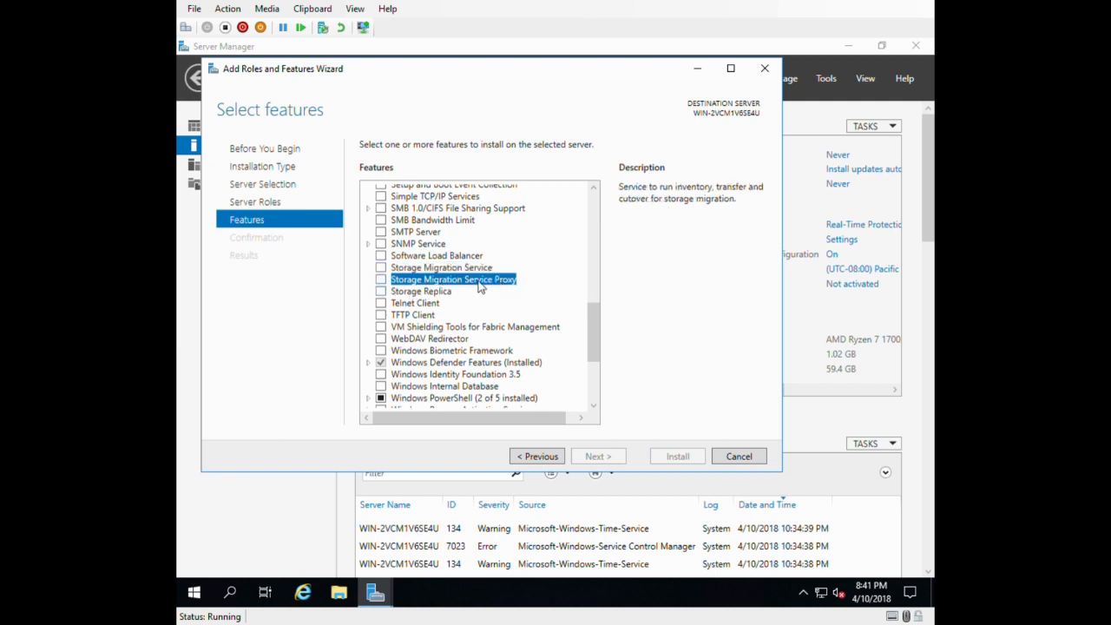
{"action": "left_click", "coordinate": [431, 269]}
{"action": "left_click", "coordinate": [438, 269]}
{"action": "left_click", "coordinate": [440, 281]}
{"action": "left_click", "coordinate": [439, 269]}
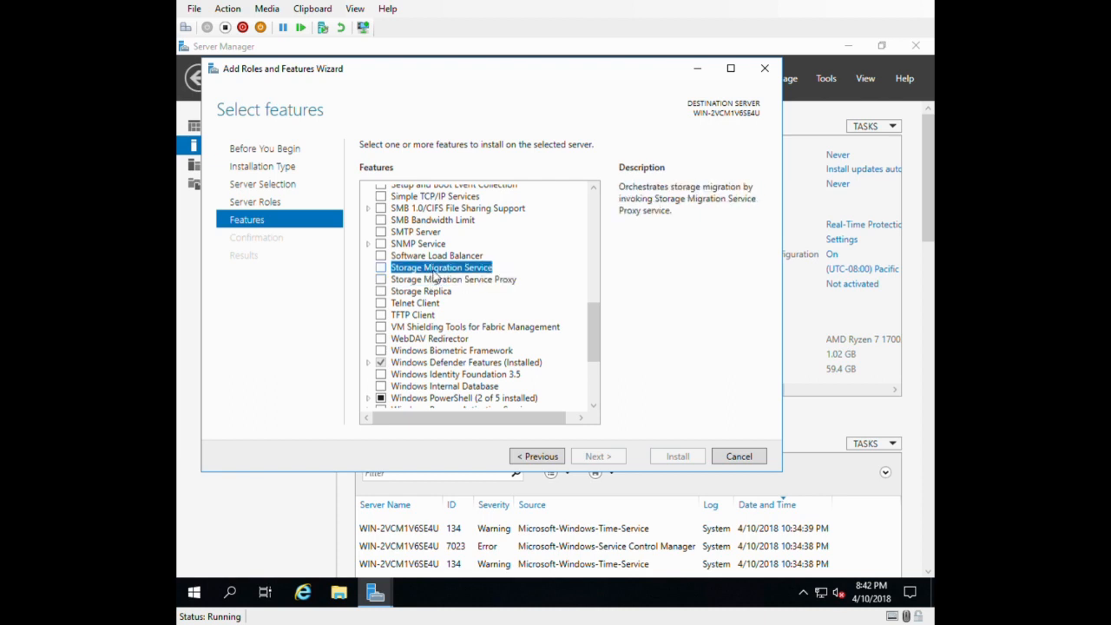
{"action": "left_click", "coordinate": [446, 279]}
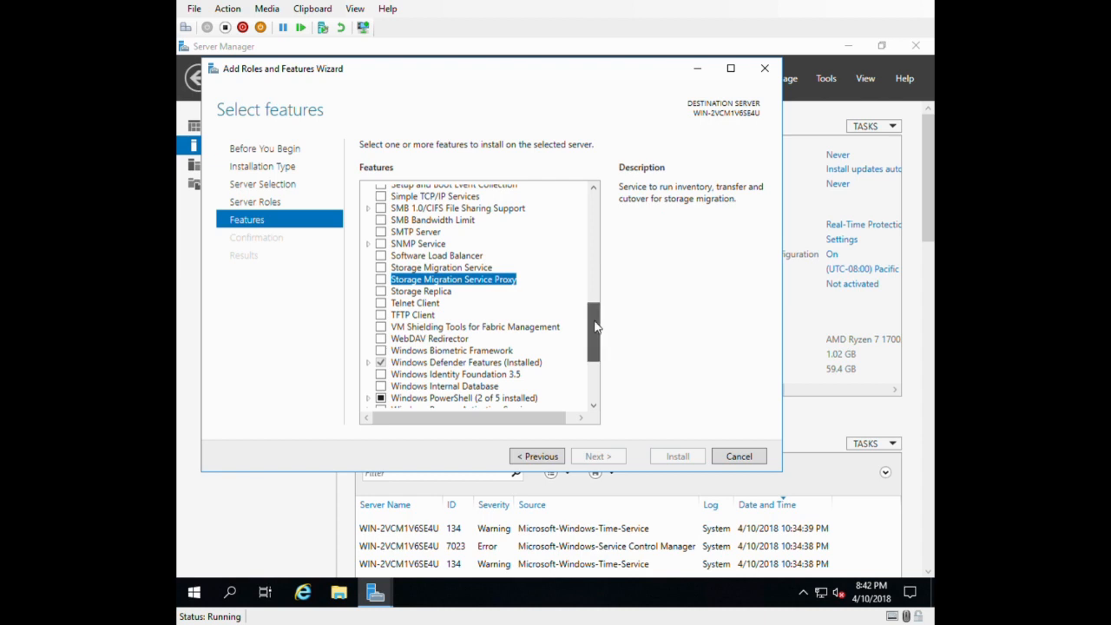
Read the description of the Windows Subsystem for Linux feature and close the wizard without installing anything.
{"action": "left_click_drag", "start_coordinate": [596, 326], "coordinate": [598, 383]}
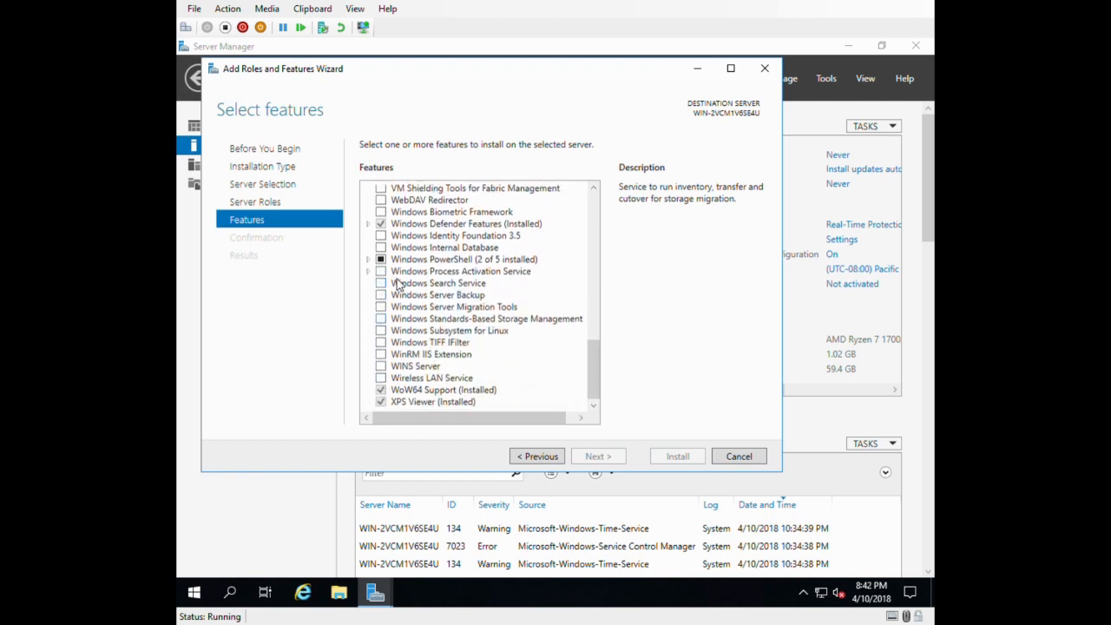
{"action": "left_click", "coordinate": [413, 333]}
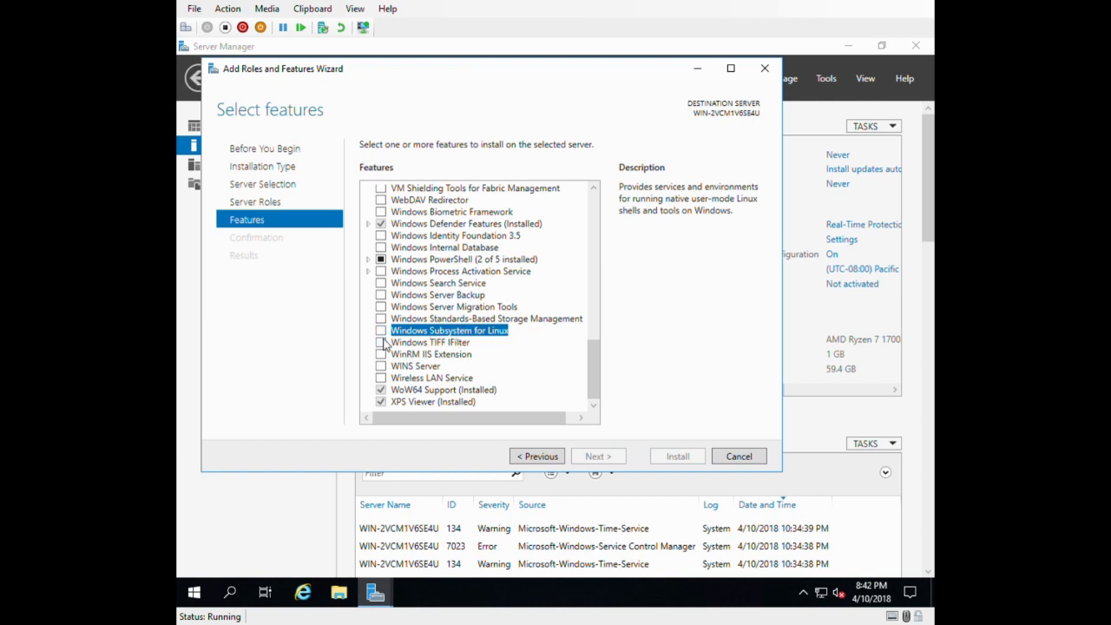
{"action": "left_click", "coordinate": [723, 456]}
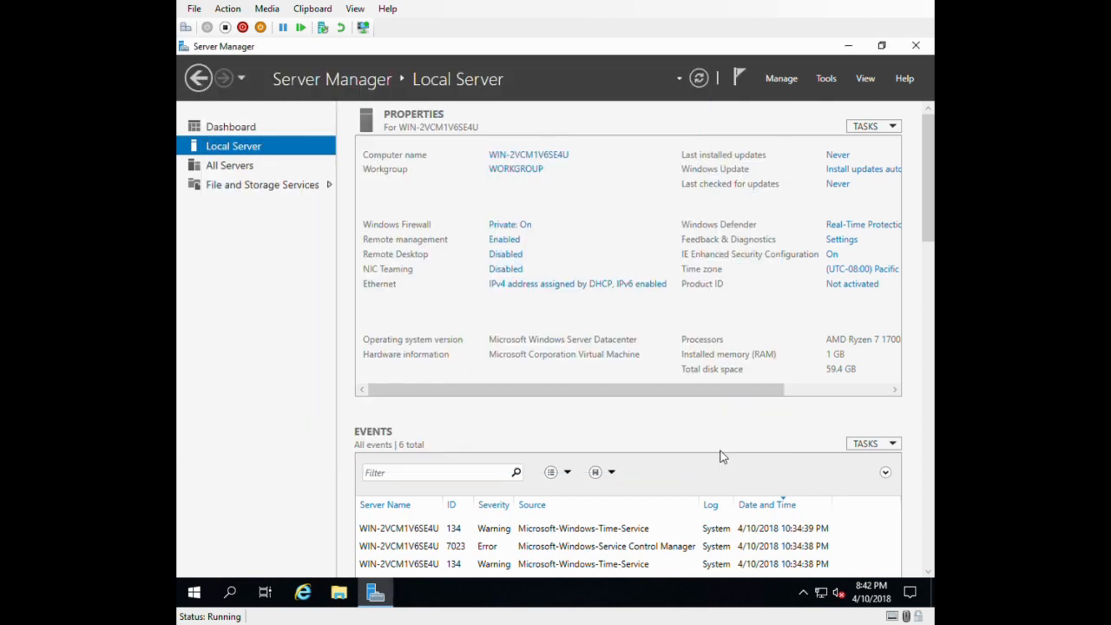